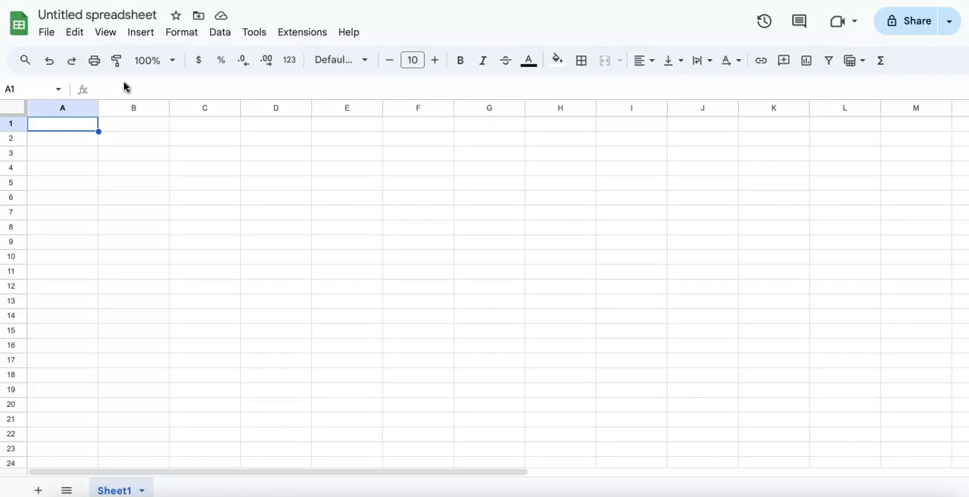
# Enter the column headers First Name, Last Name and Email Address in cells A1 to C1
pyautogui.click(112, 89)
pyautogui.write('First Name')
pyautogui.press('Tab')
pyautogui.write('Last Name')
pyautogui.press('Tab')
pyautogui.write('Email Address')
pyautogui.press('Return')
# Enter the first contact's first name, last name and e-mail address in row 2
pyautogui.write('John')
pyautogui.press('Tab')
pyautogui.write('Doe')
pyautogui.press('Tab')
pyautogui.write('test1@test.com')
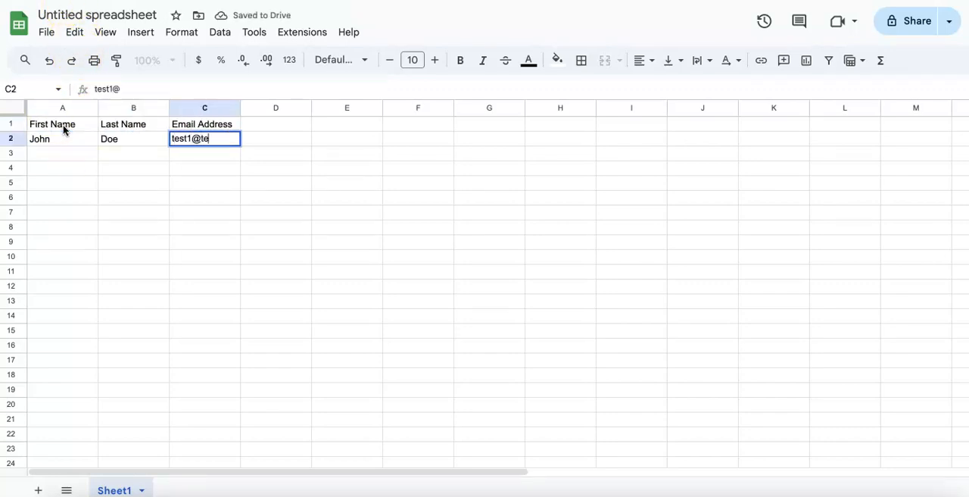
pyautogui.press('Return')
# Fill row 3 with the second contact's first name, last name and e-mail address
pyautogui.write('Jane')
pyautogui.press('Tab')
pyautogui.write('Doe')
# Enter the third contact's first name, last name and e-mail address in row 4
pyautogui.press('Tab')
pyautogui.write('test2@test.com')
pyautogui.press('Return')
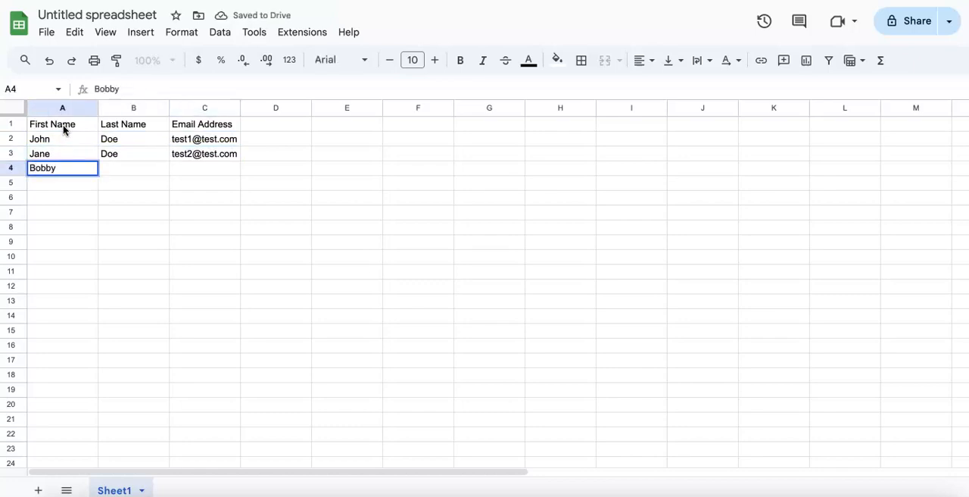
pyautogui.press('Tab')
# Fill row 5 with the fourth contact's first name, last name and e-mail address
pyautogui.press('Tab')
pyautogui.write('test3@test.com')
pyautogui.press('Return')
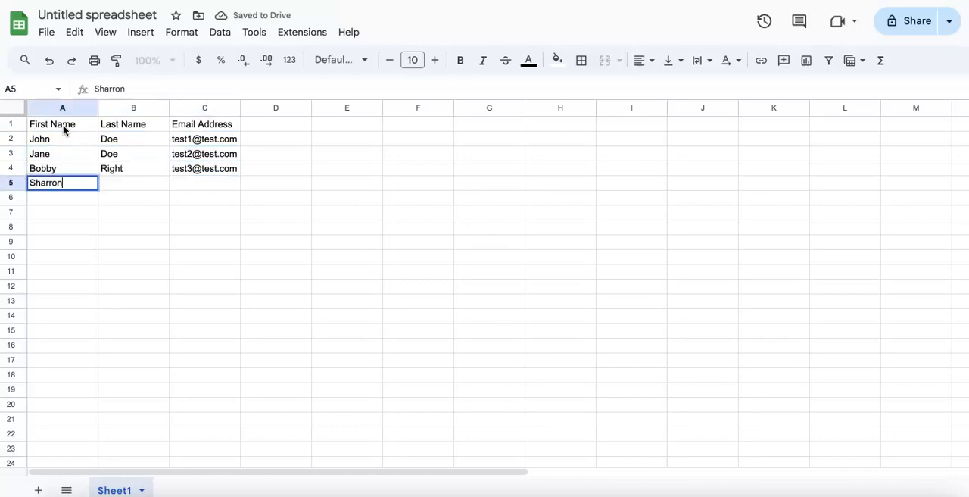
pyautogui.press('Tab')
# Enter the fifth contact's first name, last name and e-mail address in row 6
pyautogui.press('Tab')
pyautogui.write('test4@test.com')
pyautogui.press('Return')
pyautogui.press('Tab')
# Fill row 7 with the sixth contact, reusing the first contact's first name with a different last name and e-mail address
pyautogui.press('Tab')
pyautogui.write('test5@test.com')
pyautogui.press('Return')
pyautogui.write('John')
pyautogui.press('Tab')
pyautogui.write('Second')
pyautogui.press('Tab')
pyautogui.write('test6@test.com')
pyautogui.press('Return')
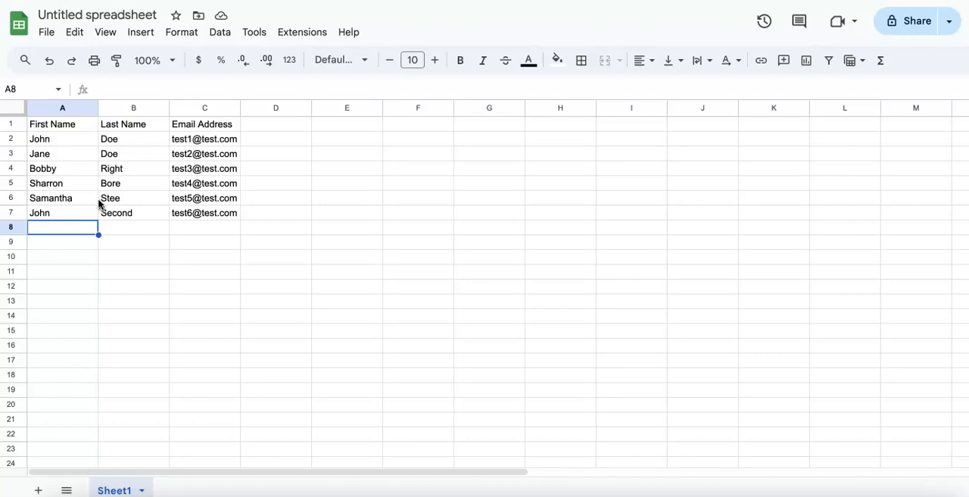
# Make the header cells A1 to C1 bold
pyautogui.click(54, 129)
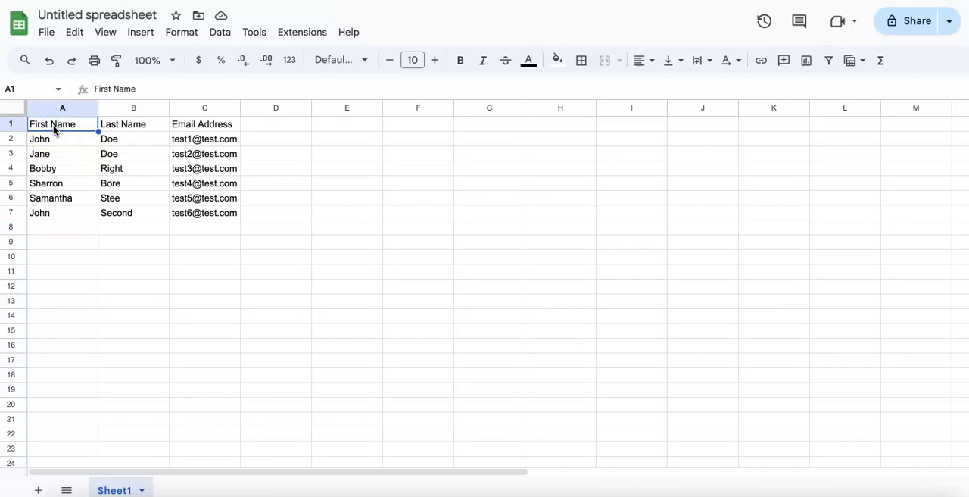
pyautogui.moveTo(197, 130); pyautogui.dragTo(76, 126)
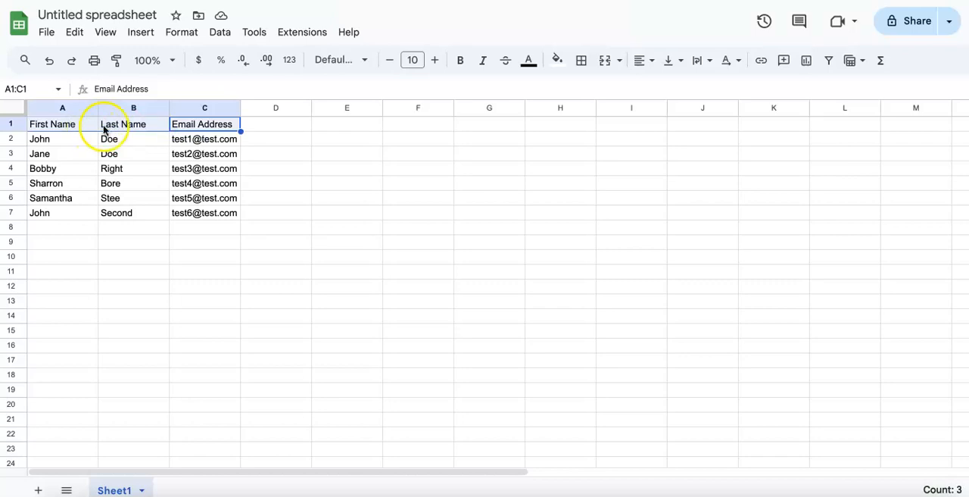
pyautogui.click(462, 67)
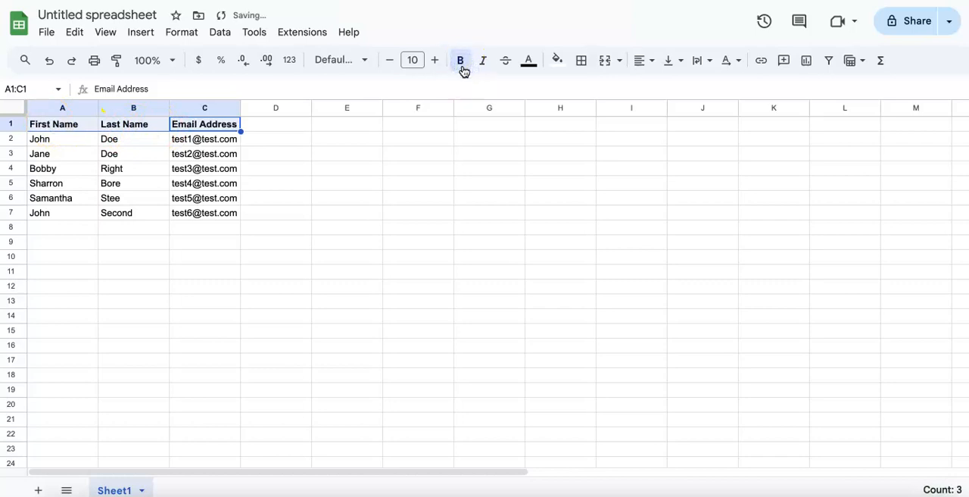
pyautogui.click(108, 168)
pyautogui.click(46, 131)
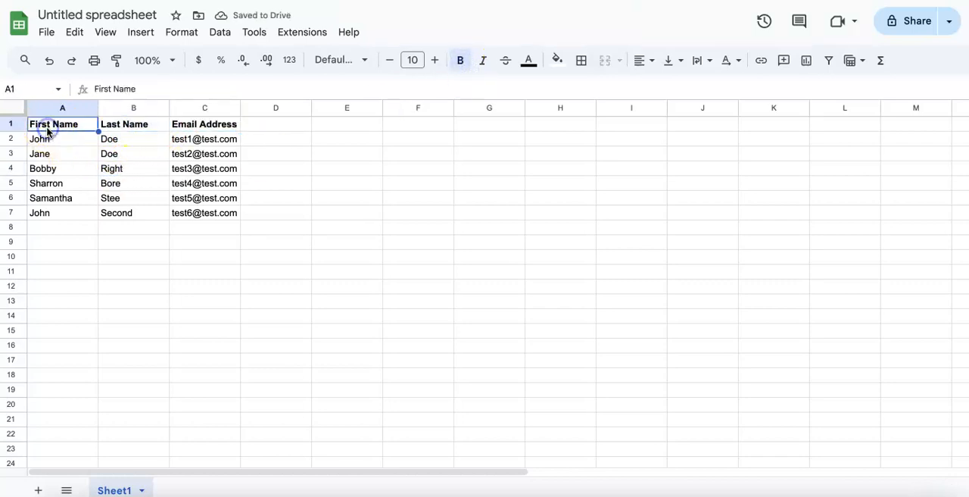
pyautogui.press('Right')
pyautogui.press('Right')
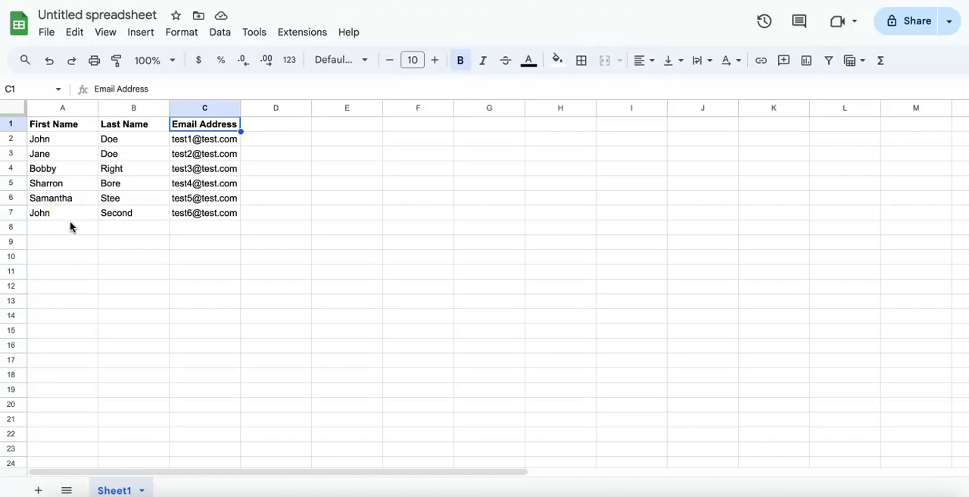
# Leave row 8 blank and add a record in row 9 with "additional", "record" and a test e-mail address
pyautogui.click(60, 243)
pyautogui.write('additional')
pyautogui.press('Tab')
pyautogui.write('record')
pyautogui.press('Tab')
pyautogui.write('test7@test.com')
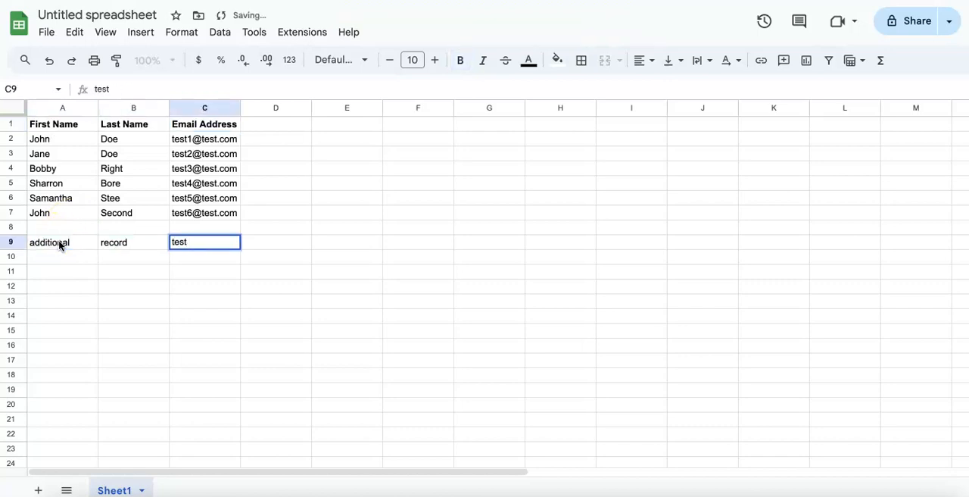
pyautogui.press('Return')
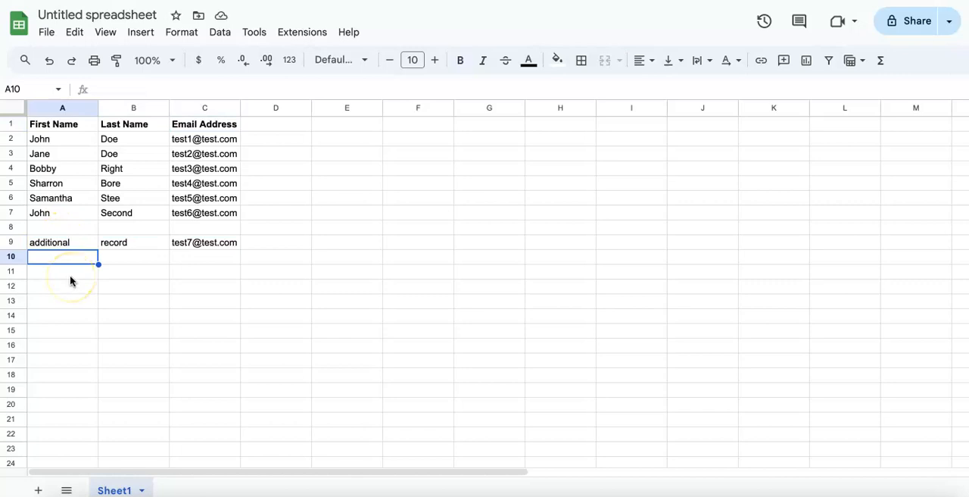
# Try creating a filter from the empty cell A10 and undo it
pyautogui.click(829, 59)
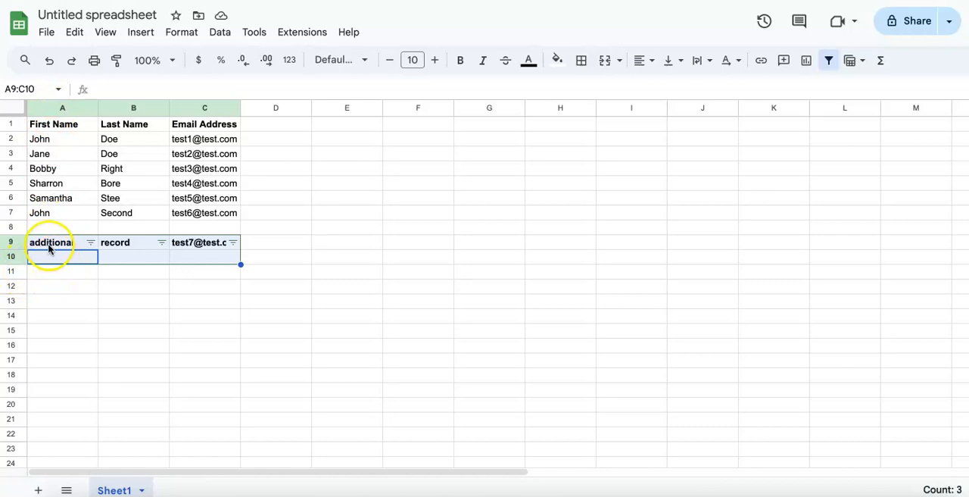
pyautogui.moveTo(188, 250)
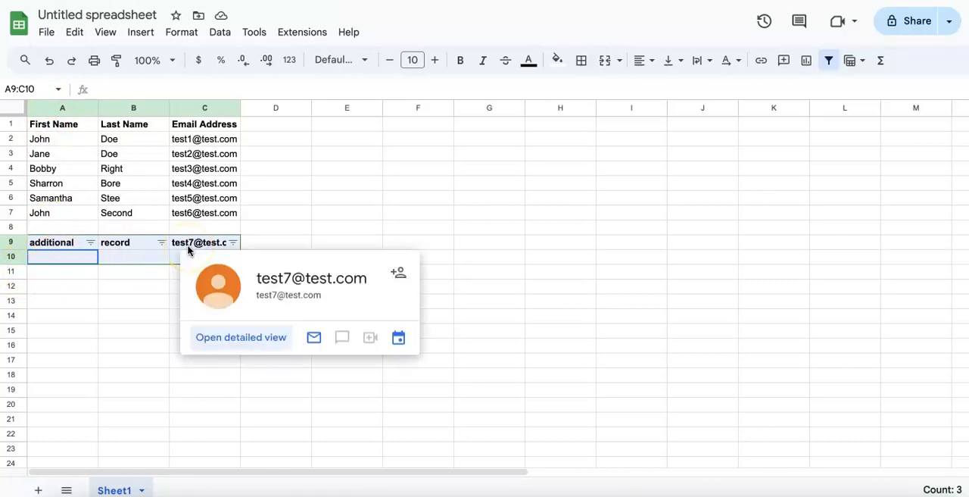
pyautogui.click(51, 65)
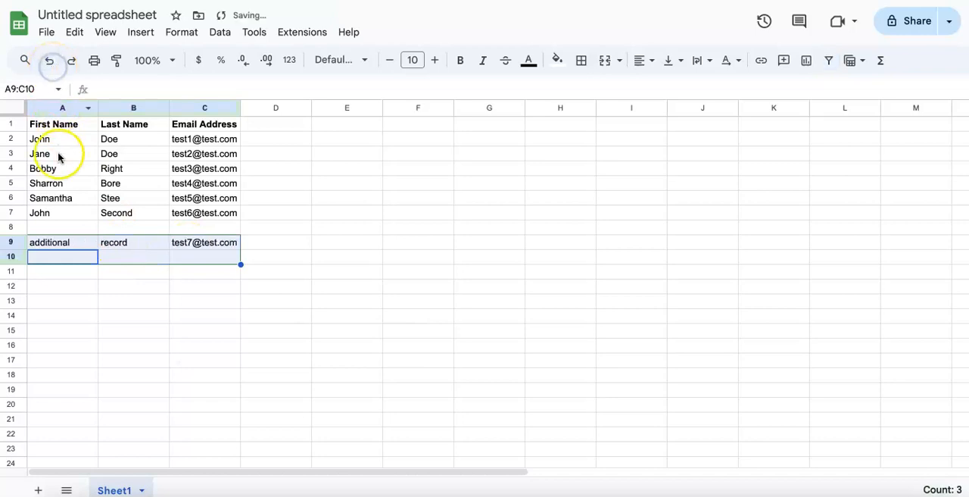
# Try a filter created from the First Name header, examine its range around blank row 8 and row 9, and undo it
pyautogui.click(49, 131)
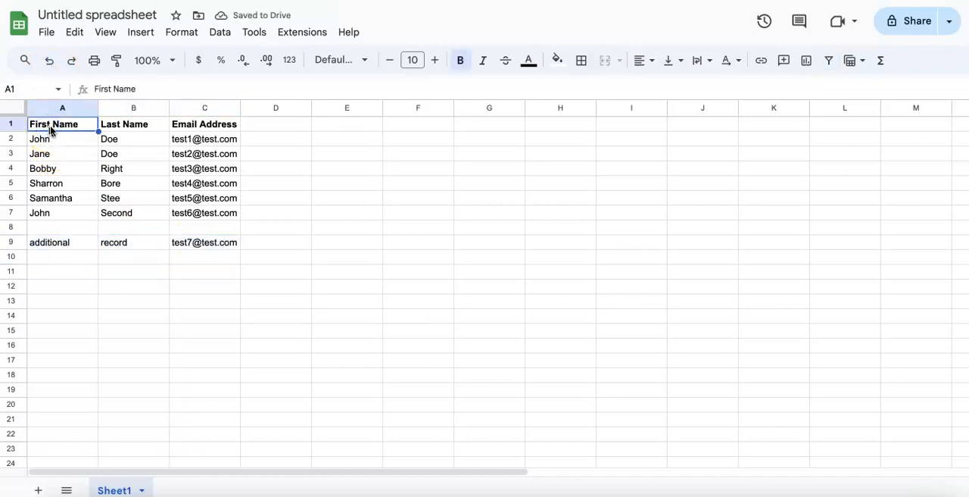
pyautogui.click(828, 60)
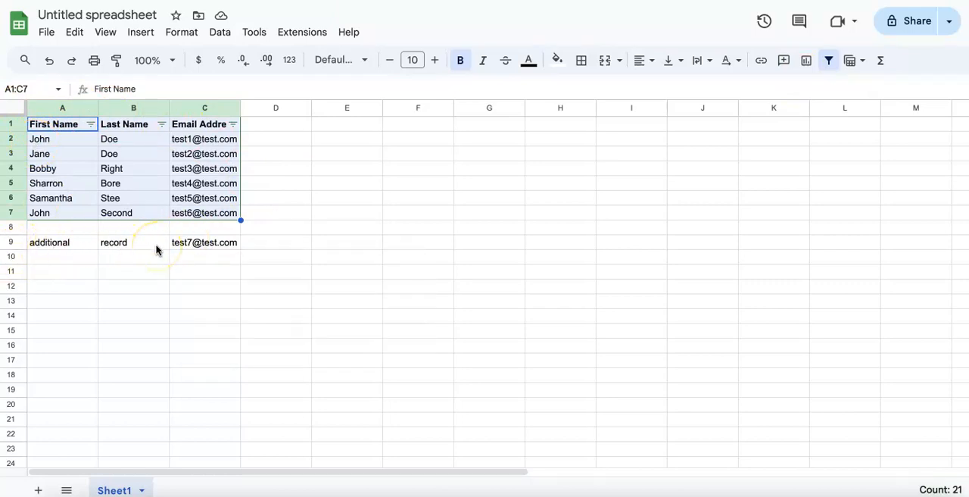
pyautogui.click(15, 227)
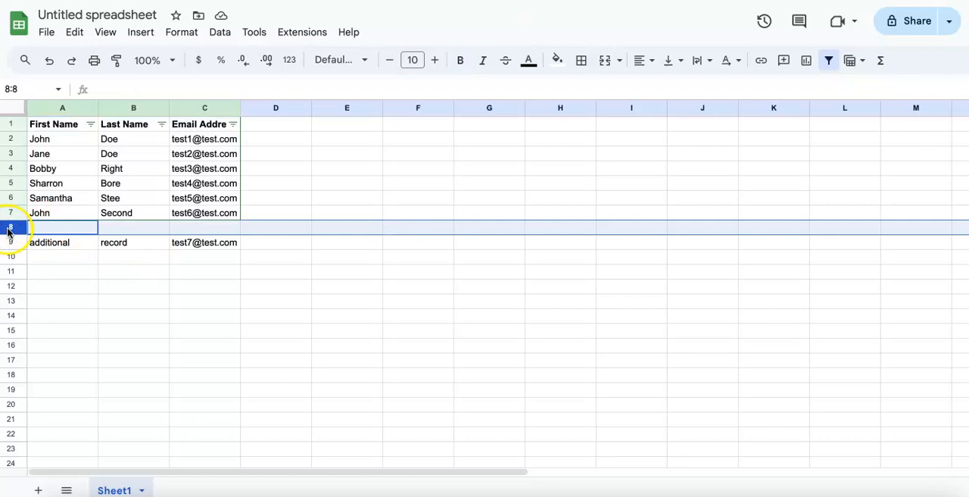
pyautogui.click(49, 229)
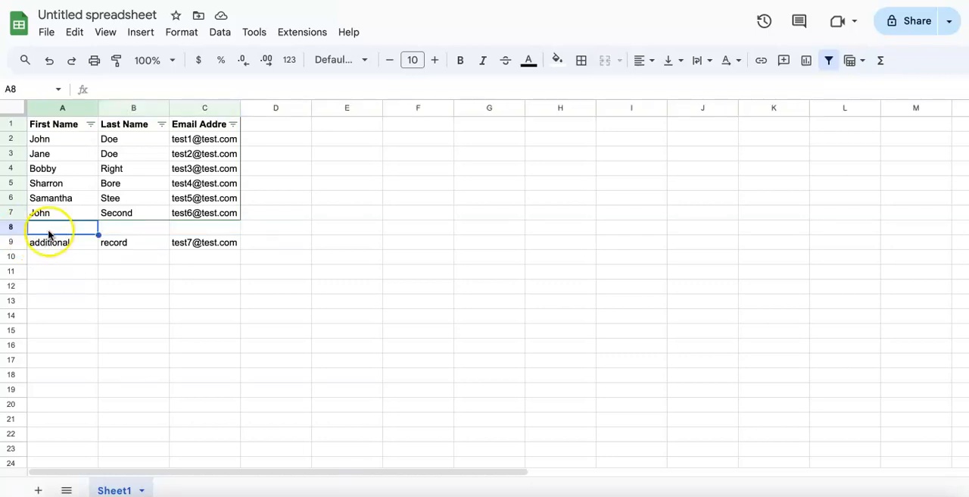
pyautogui.click(174, 228)
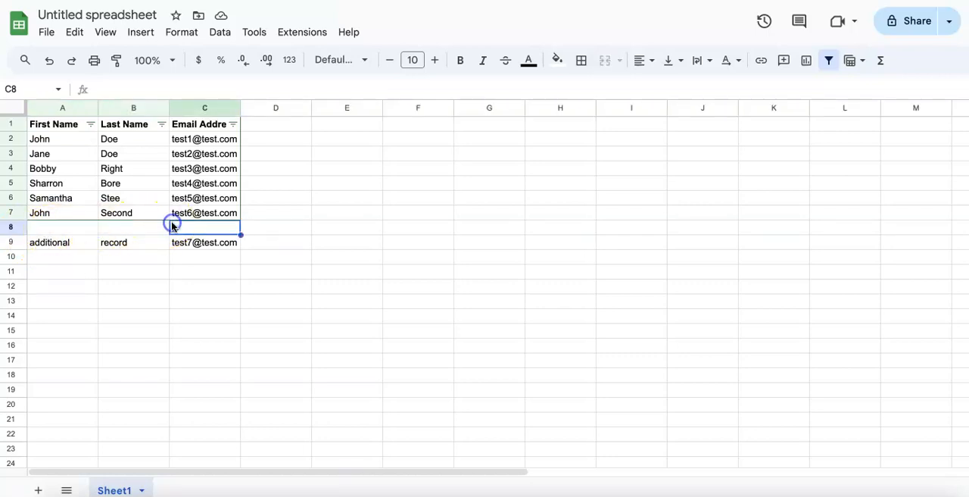
pyautogui.click(82, 231)
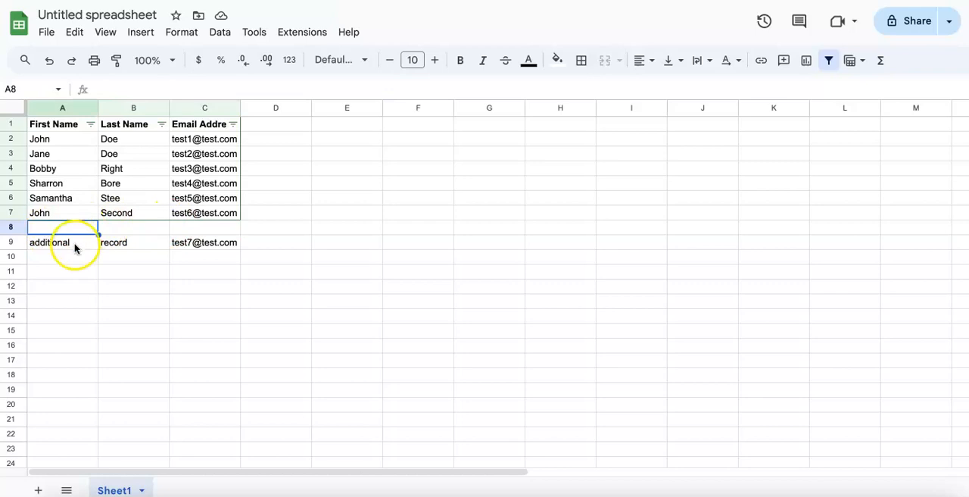
pyautogui.click(78, 243)
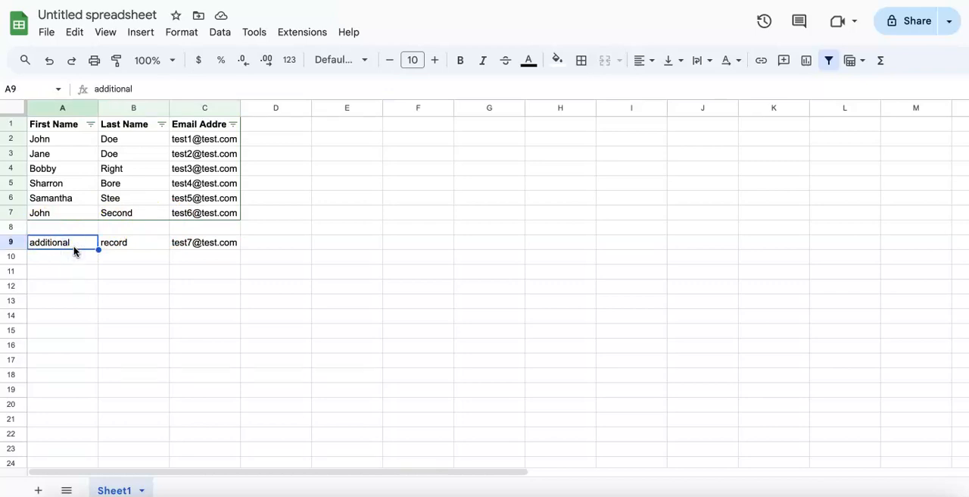
pyautogui.click(15, 227)
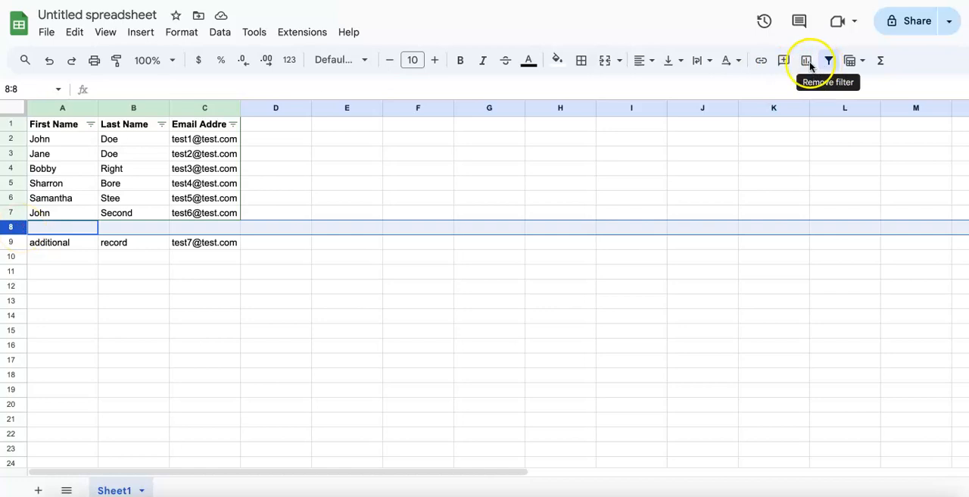
pyautogui.click(49, 60)
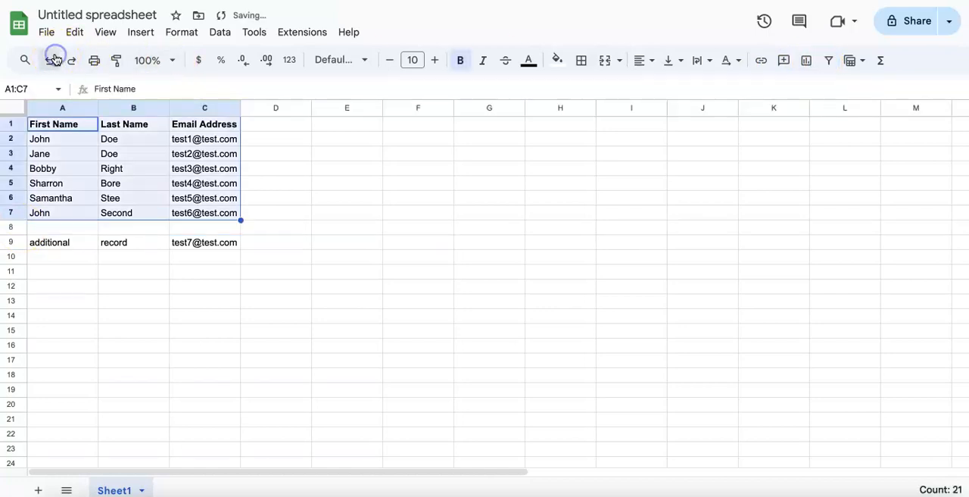
# Delete the blank row 8 and create a filter on the table from the First Name header
pyautogui.click(51, 130)
pyautogui.click(12, 227)
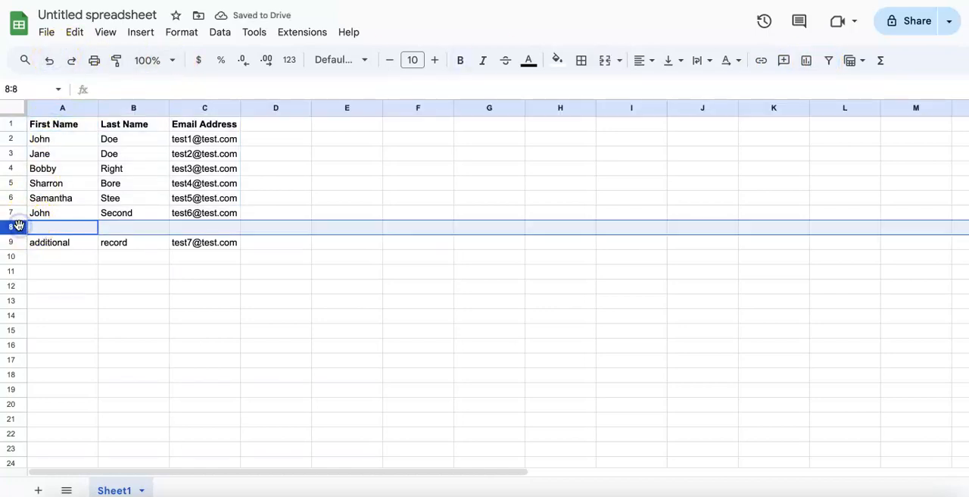
pyautogui.rightClick(19, 226)
pyautogui.click(59, 296)
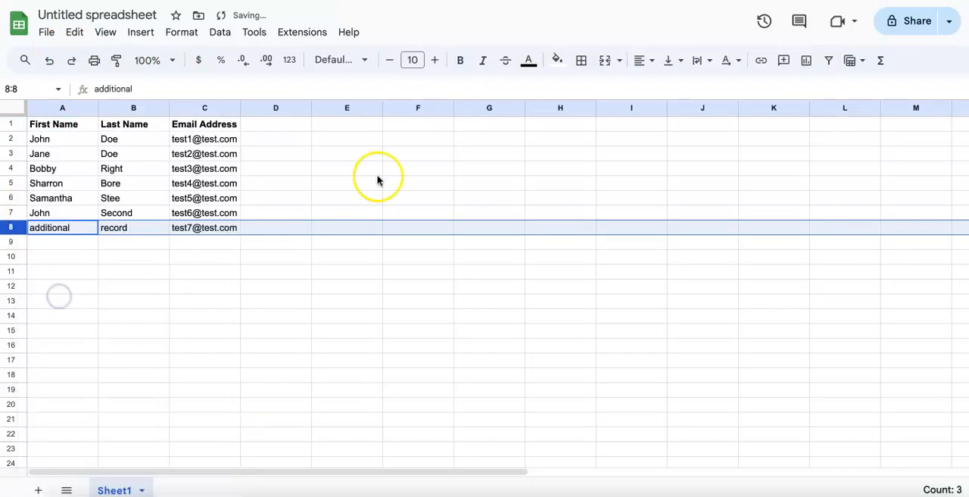
pyautogui.click(66, 128)
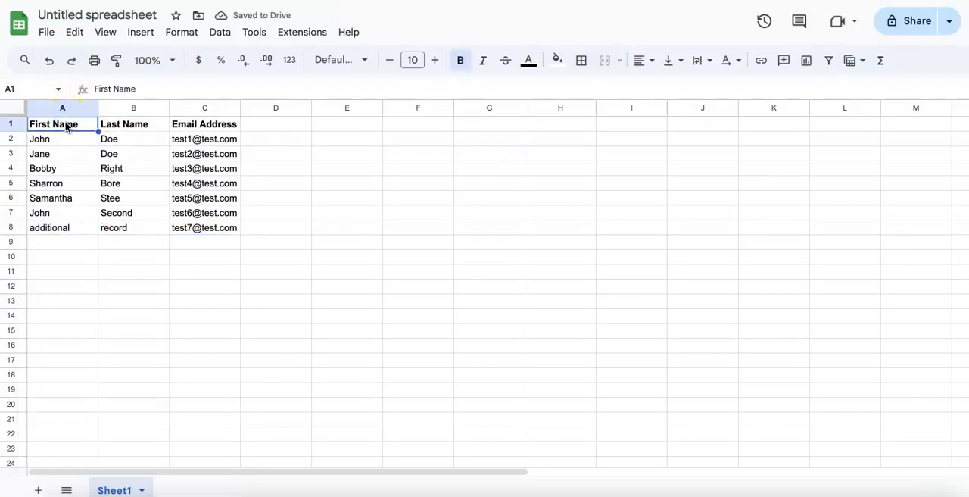
pyautogui.click(827, 64)
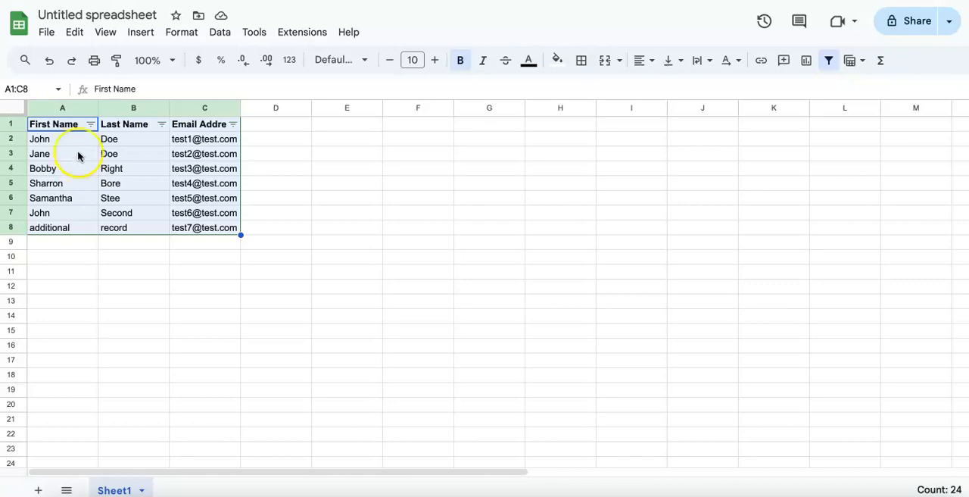
# Filter the First Name column by values, clearing all selections and keeping only the first contact's first name
pyautogui.click(91, 125)
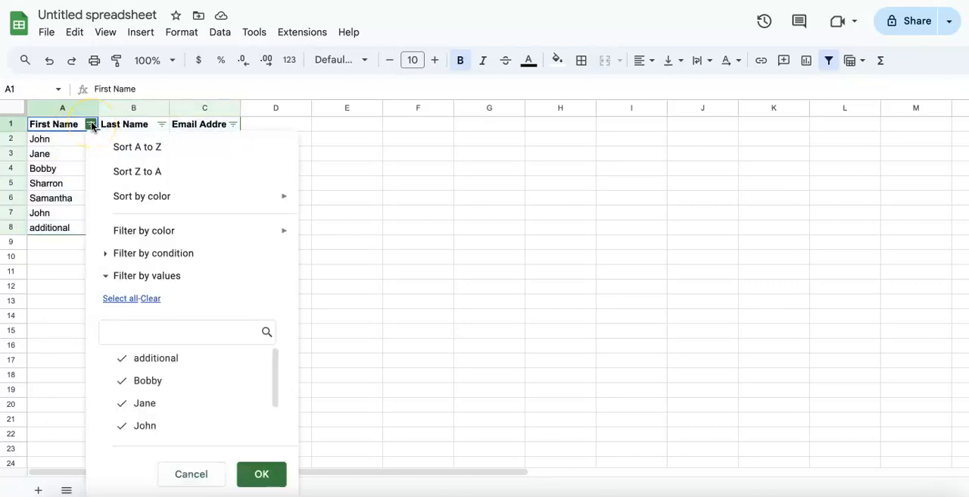
pyautogui.click(151, 300)
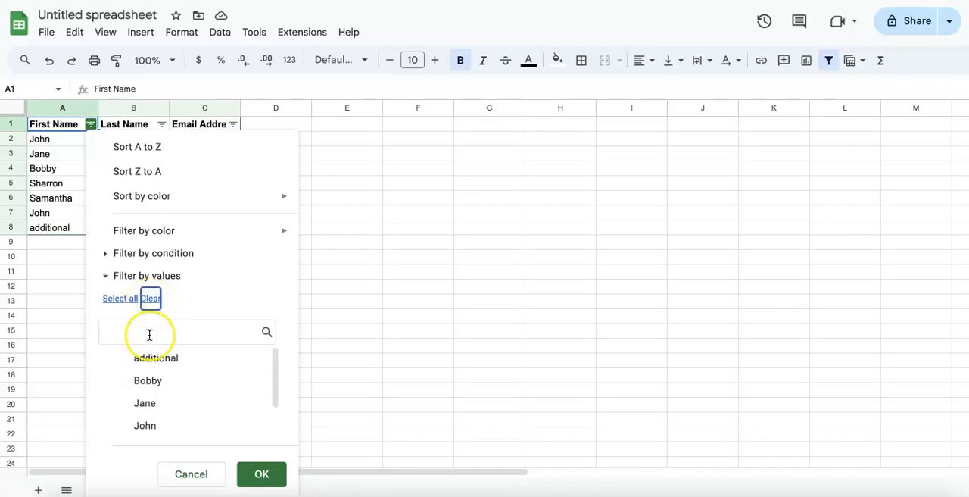
pyautogui.click(149, 335)
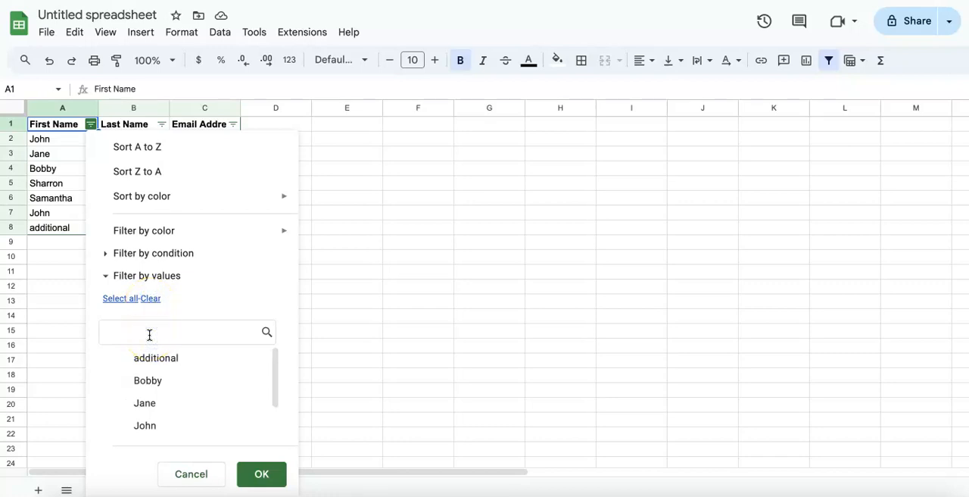
pyautogui.write('john')
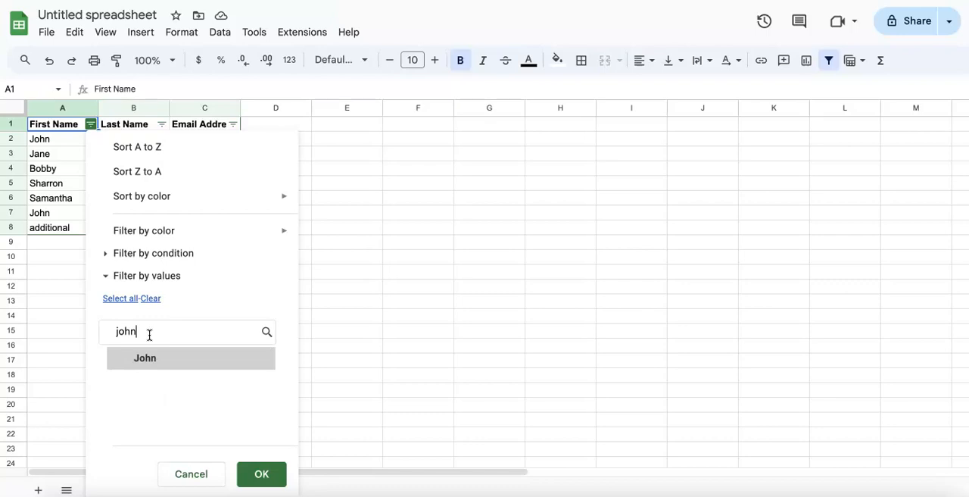
pyautogui.click(137, 367)
pyautogui.click(263, 475)
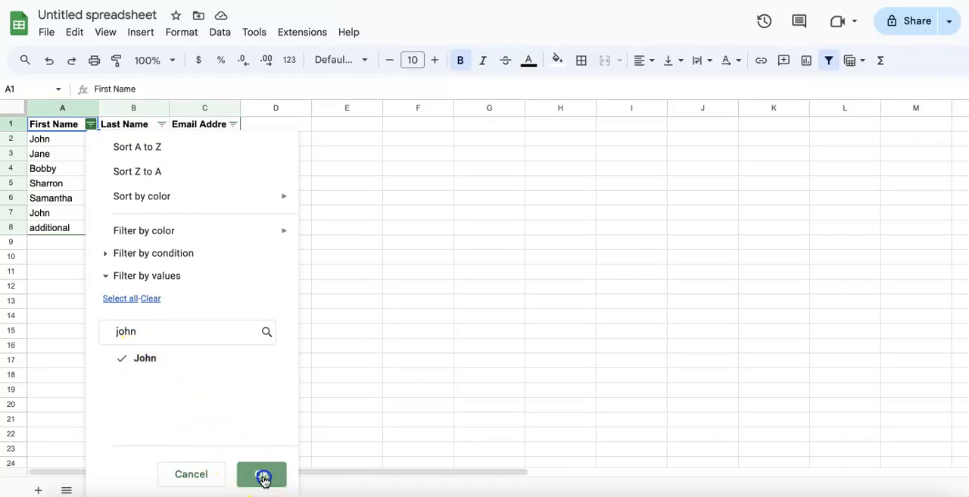